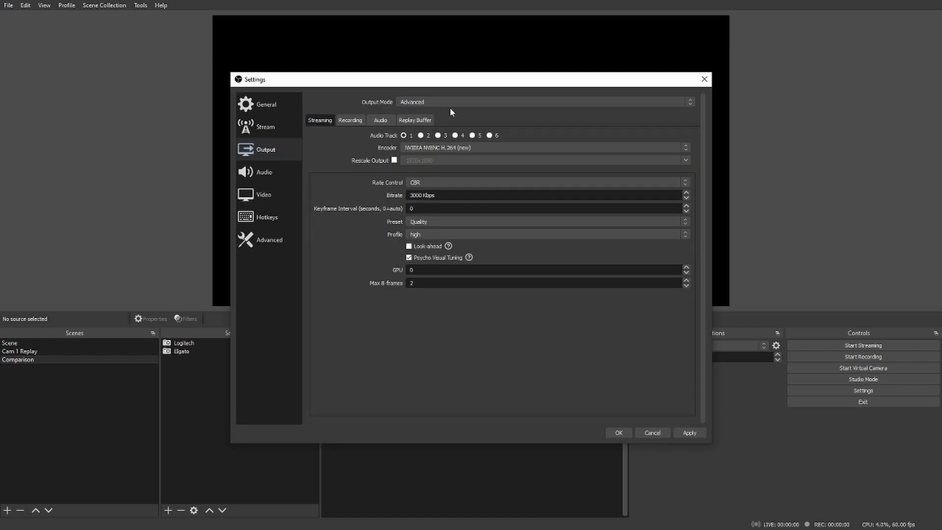
Step: Switch the output mode to Simple and run an internet speed test on the Speedtest site
{"action": "left_click", "coordinate": [475, 101]}
{"action": "left_click", "coordinate": [459, 109]}
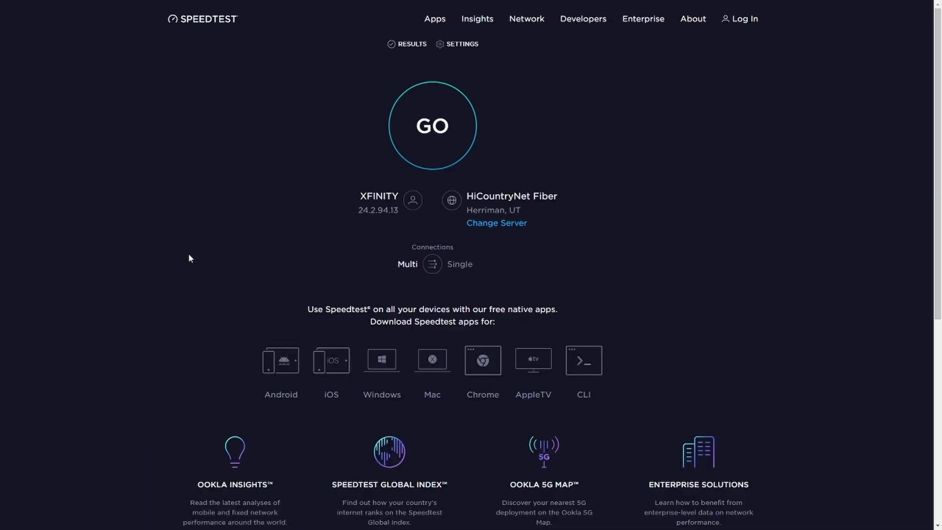
{"action": "left_click", "coordinate": [420, 154]}
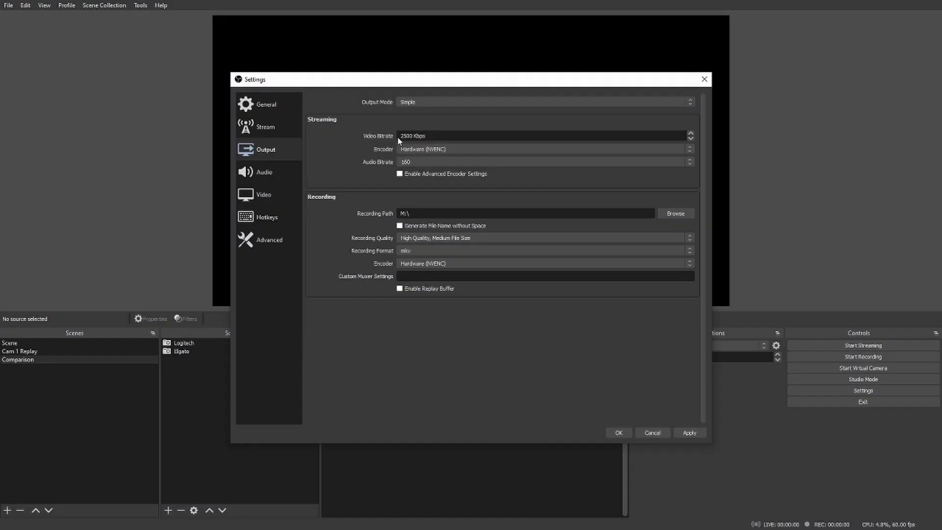
Step: Set the streaming video bitrate to 3000 Kbps and look through the available streaming encoders
{"action": "left_click_drag", "start_coordinate": [413, 136], "coordinate": [390, 135]}
{"action": "type", "text": "3000"}
{"action": "left_click", "coordinate": [440, 150]}
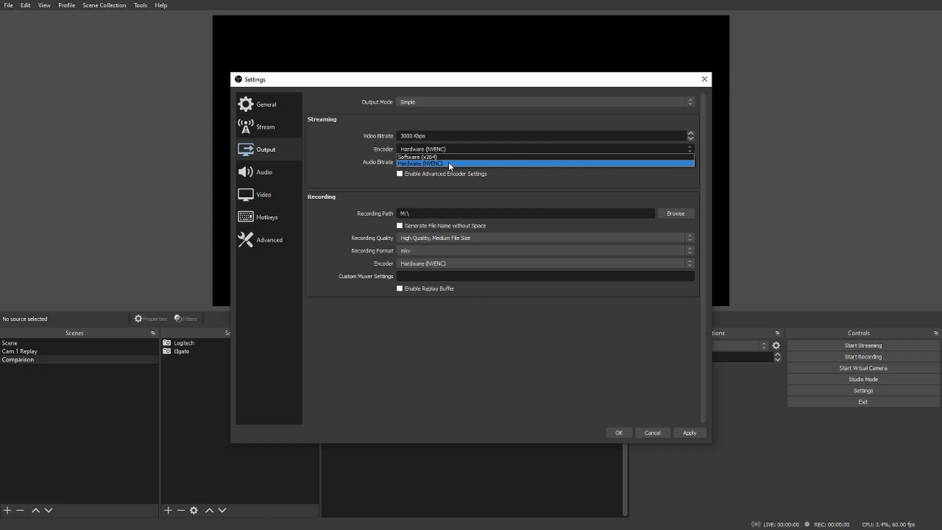
{"action": "left_click", "coordinate": [356, 152]}
{"action": "left_click", "coordinate": [452, 148]}
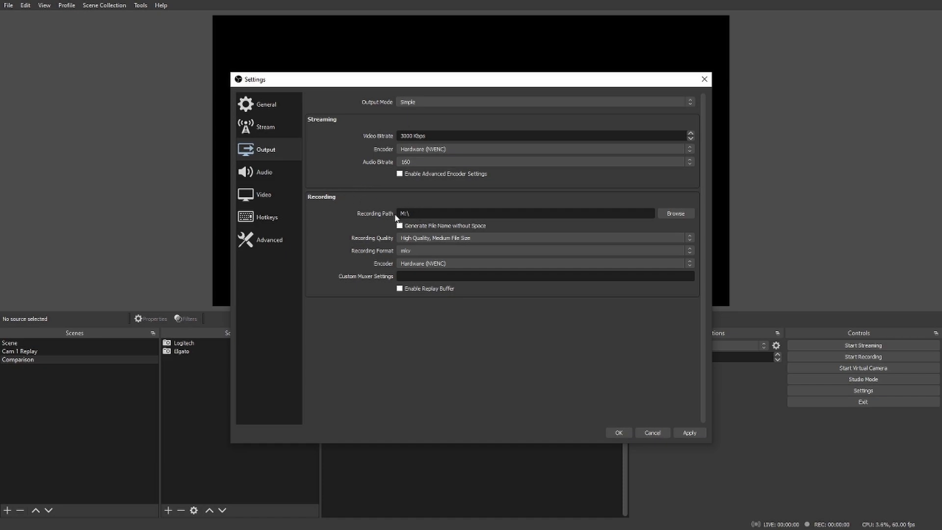
Step: Review the recording path and the recording format options, and apply the output settings
{"action": "left_click_drag", "start_coordinate": [423, 213], "coordinate": [335, 208]}
{"action": "left_click", "coordinate": [371, 215]}
{"action": "left_click", "coordinate": [413, 250]}
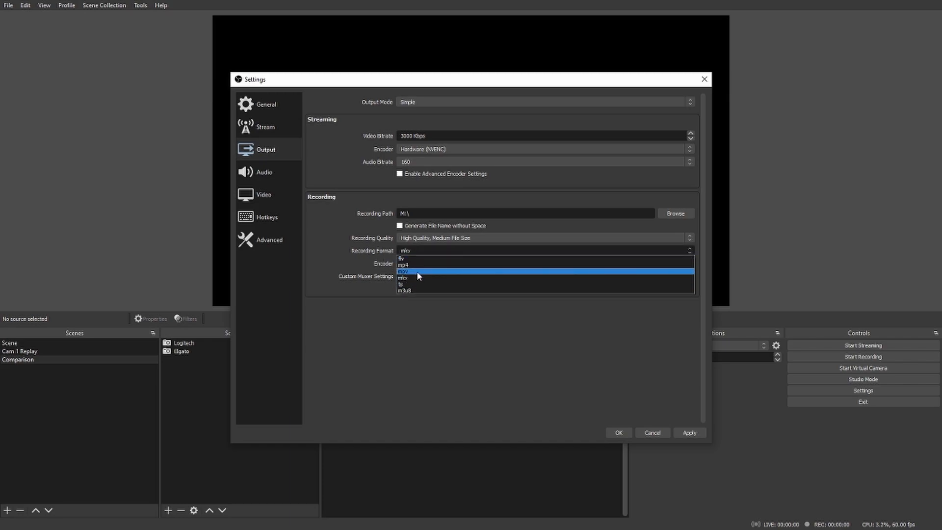
{"action": "left_click", "coordinate": [341, 252]}
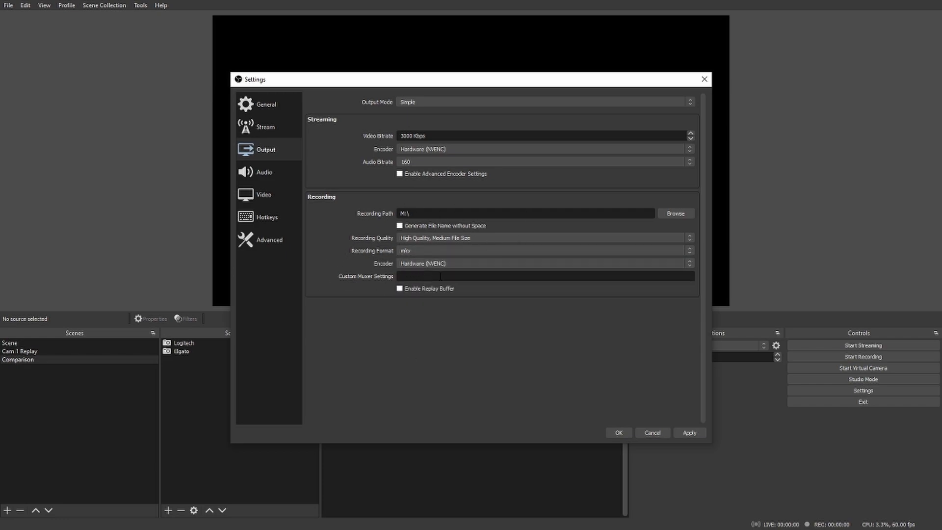
{"action": "left_click", "coordinate": [693, 434]}
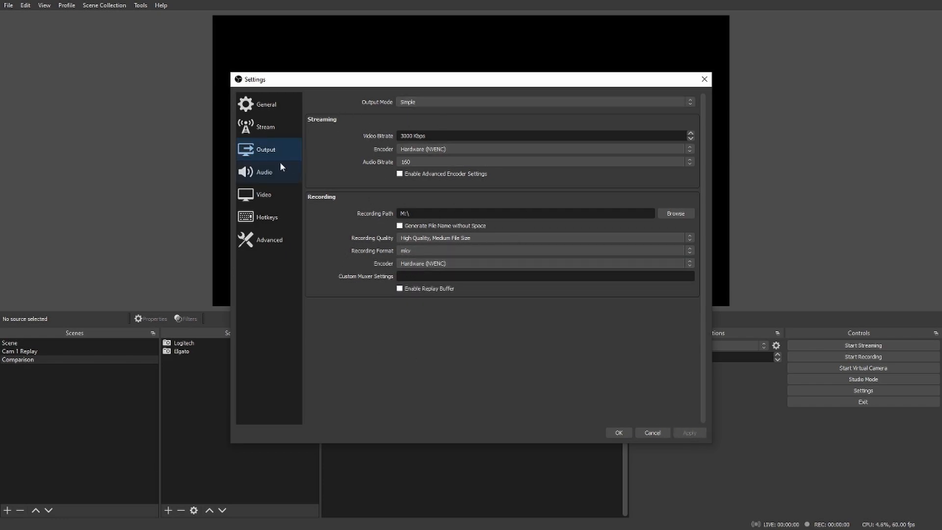
Step: In the audio settings, set the first desktop audio and first Mic/Auxiliary devices to Disabled and apply the change
{"action": "left_click", "coordinate": [267, 169]}
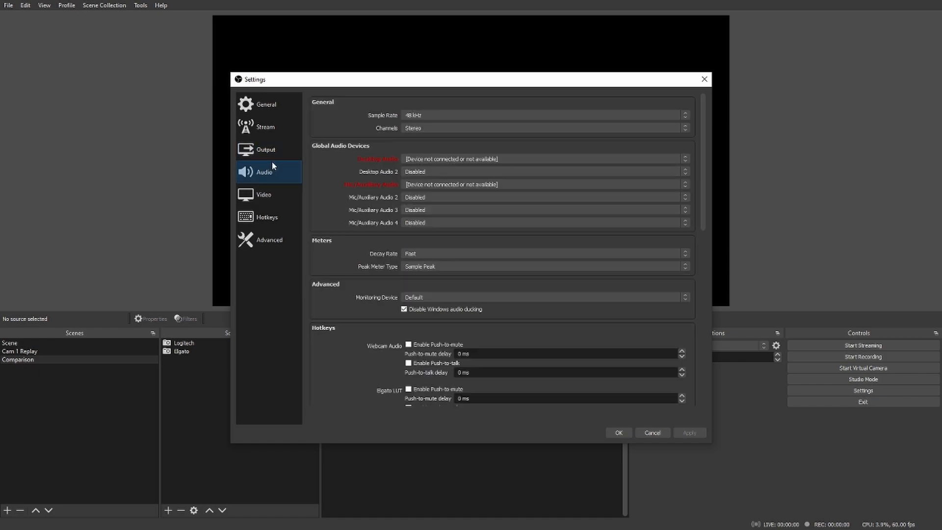
{"action": "scroll", "coordinate": [342, 120], "scroll_direction": "down", "scroll_amount": 8}
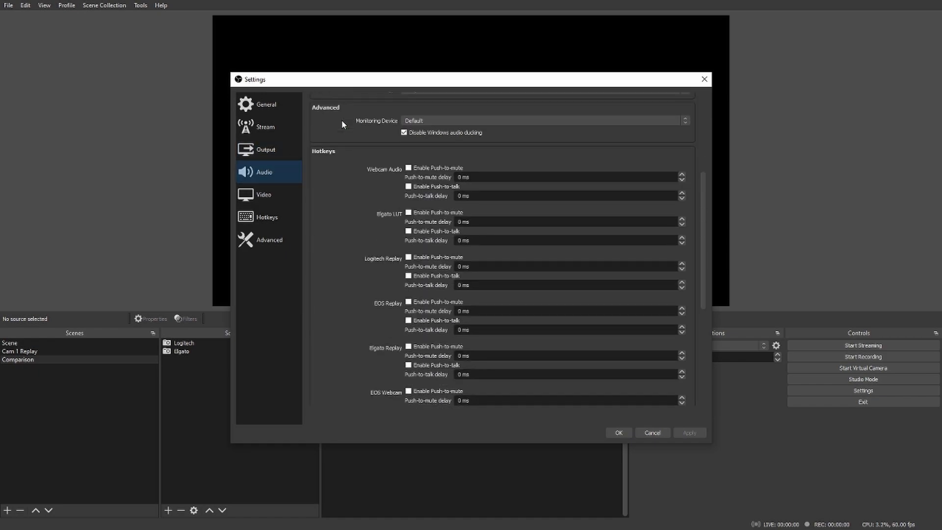
{"action": "scroll", "coordinate": [342, 120], "scroll_direction": "up", "scroll_amount": 7}
{"action": "scroll", "coordinate": [342, 122], "scroll_direction": "up", "scroll_amount": 1}
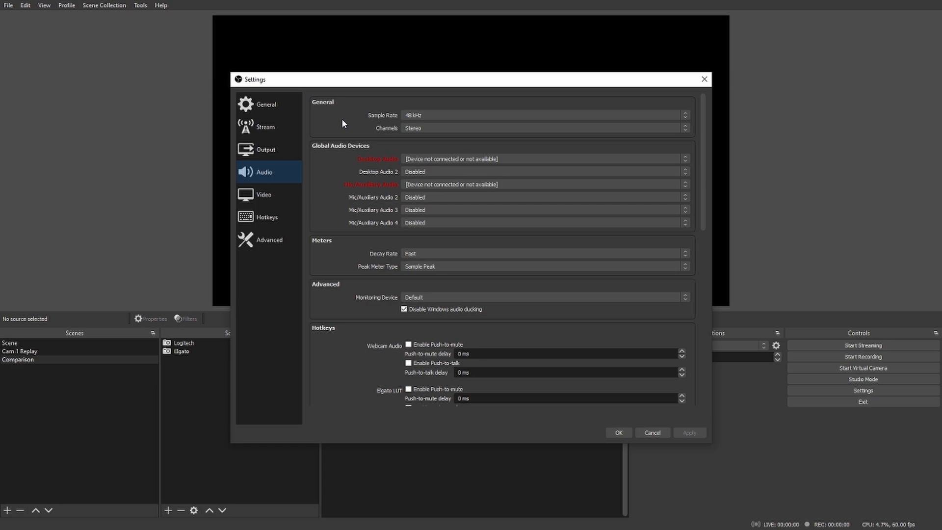
{"action": "left_click", "coordinate": [538, 162]}
{"action": "left_click", "coordinate": [454, 170]}
{"action": "left_click", "coordinate": [455, 185]}
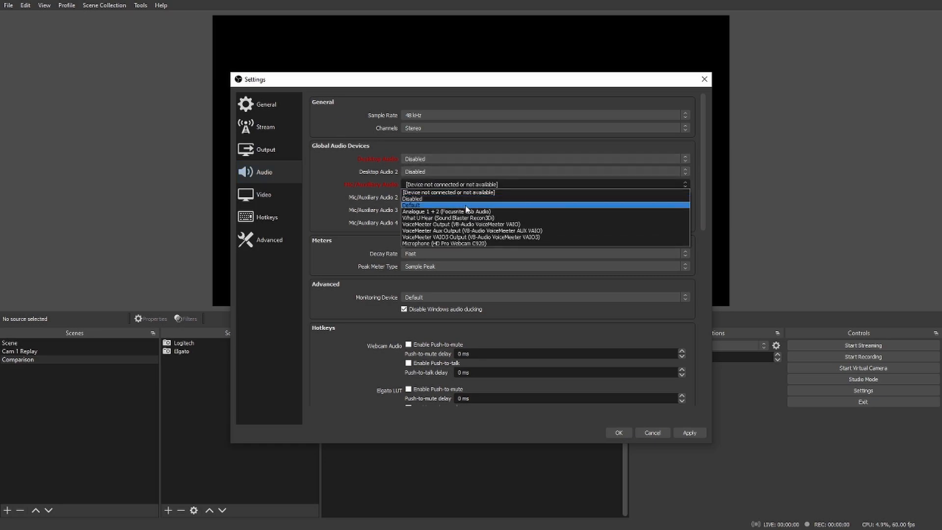
{"action": "left_click", "coordinate": [464, 199]}
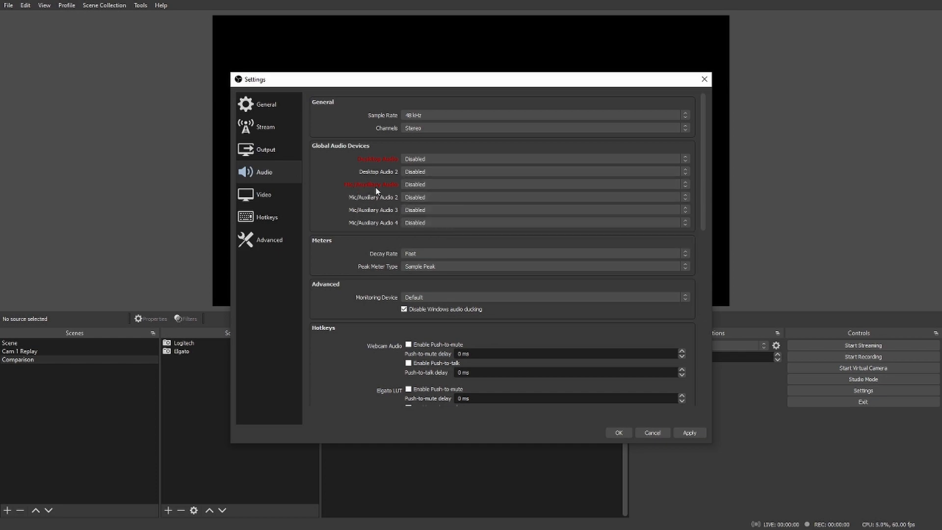
{"action": "left_click", "coordinate": [689, 432]}
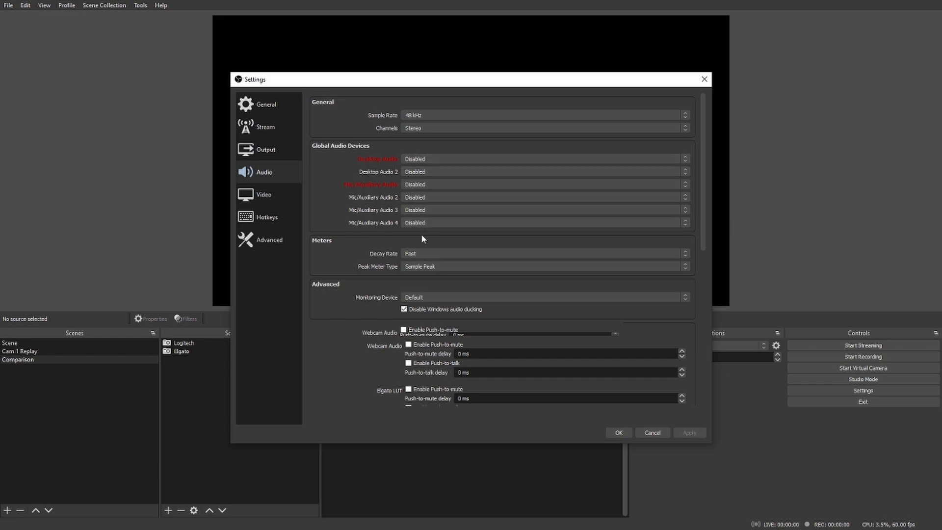
Step: Set the first desktop audio device to Speakers (Focusrite Usb Audio) and the first Mic/Auxiliary device to Analogue 1 + 2 (Focusrite Usb Audio)
{"action": "left_click", "coordinate": [435, 159]}
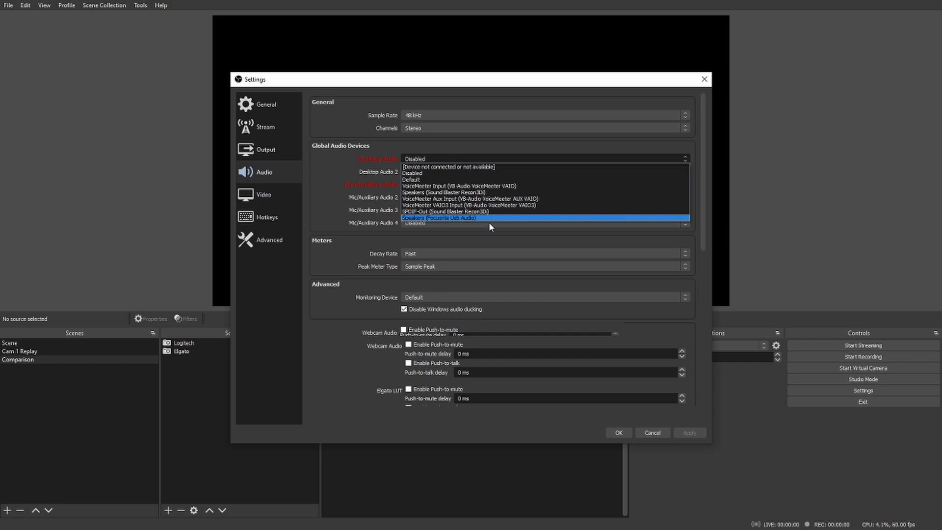
{"action": "left_click", "coordinate": [385, 172]}
{"action": "left_click", "coordinate": [429, 158]}
{"action": "left_click", "coordinate": [440, 217]}
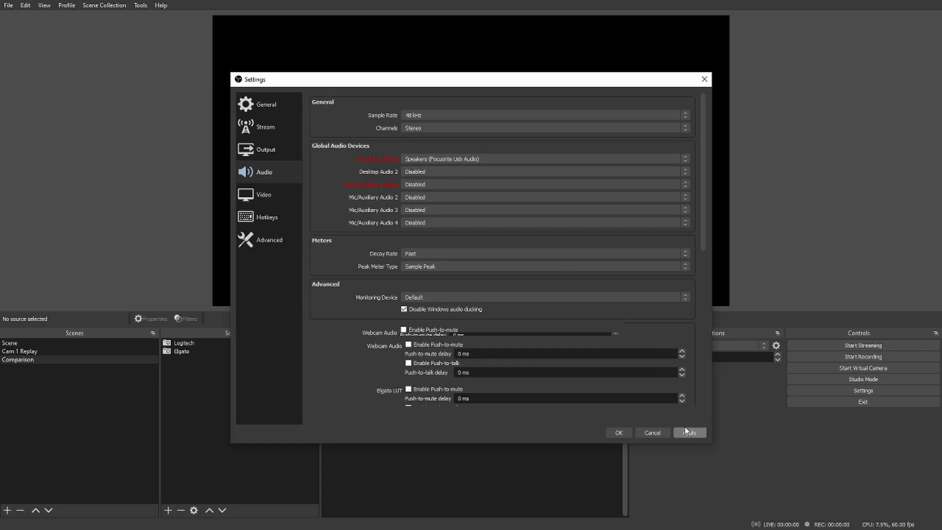
{"action": "left_click", "coordinate": [422, 184]}
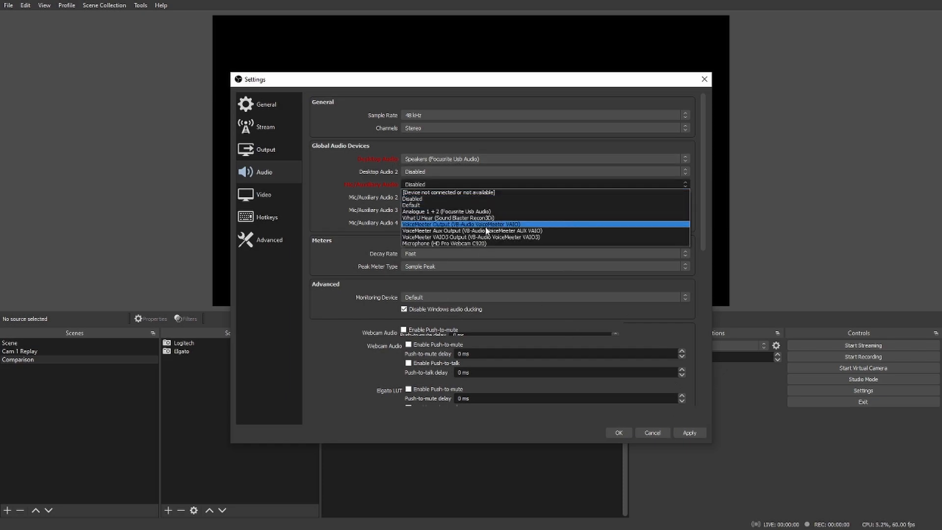
{"action": "left_click", "coordinate": [508, 211]}
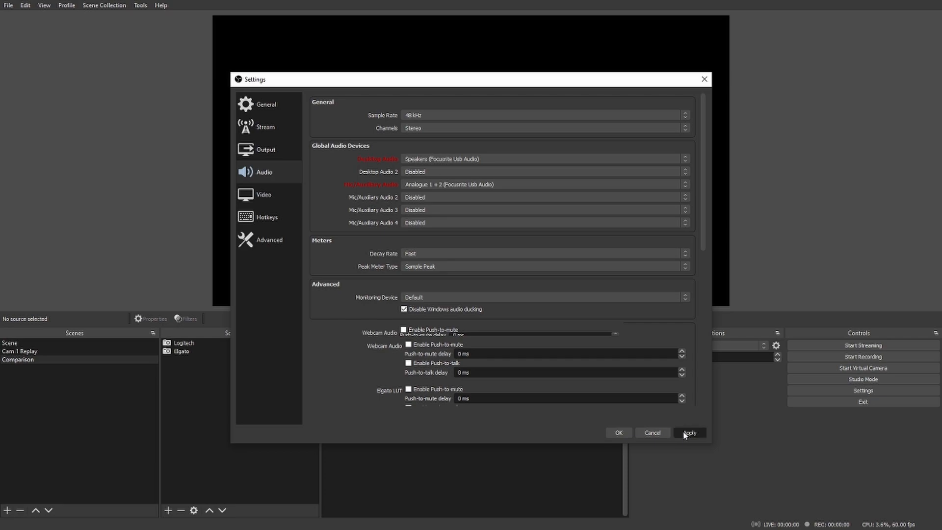
Step: Return the first desktop audio and Mic/Auxiliary devices to Disabled, apply, and select the 48 kHz sample rate
{"action": "left_click", "coordinate": [505, 185]}
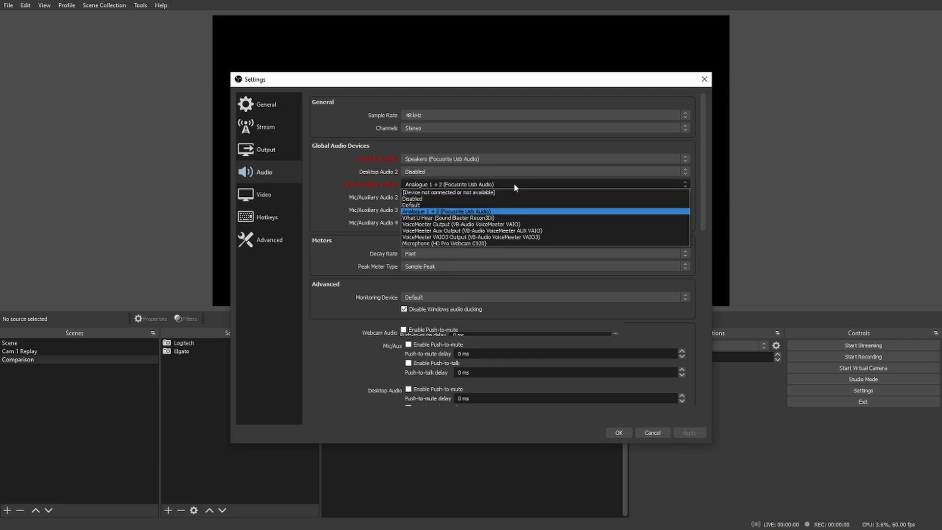
{"action": "left_click", "coordinate": [448, 199]}
{"action": "left_click", "coordinate": [442, 159]}
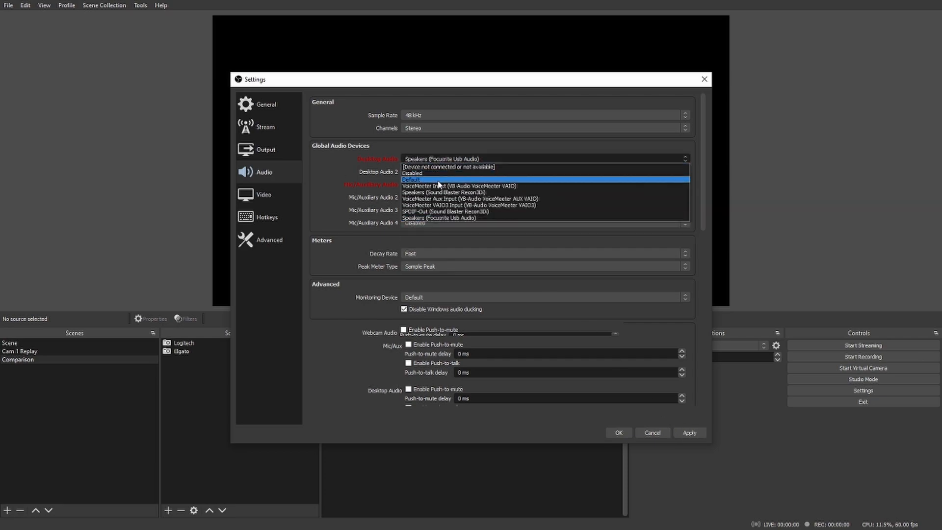
{"action": "left_click", "coordinate": [441, 178]}
{"action": "left_click", "coordinate": [682, 433]}
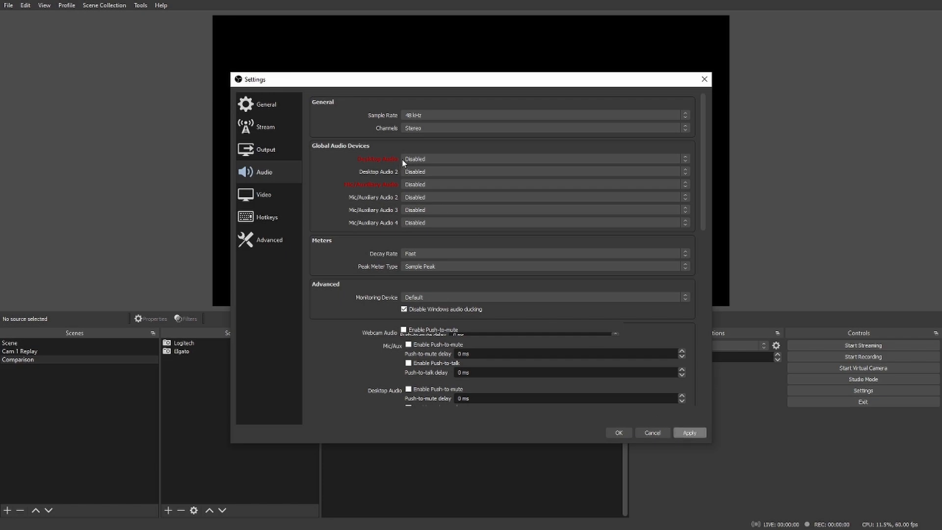
{"action": "left_click", "coordinate": [431, 117]}
{"action": "left_click", "coordinate": [434, 125]}
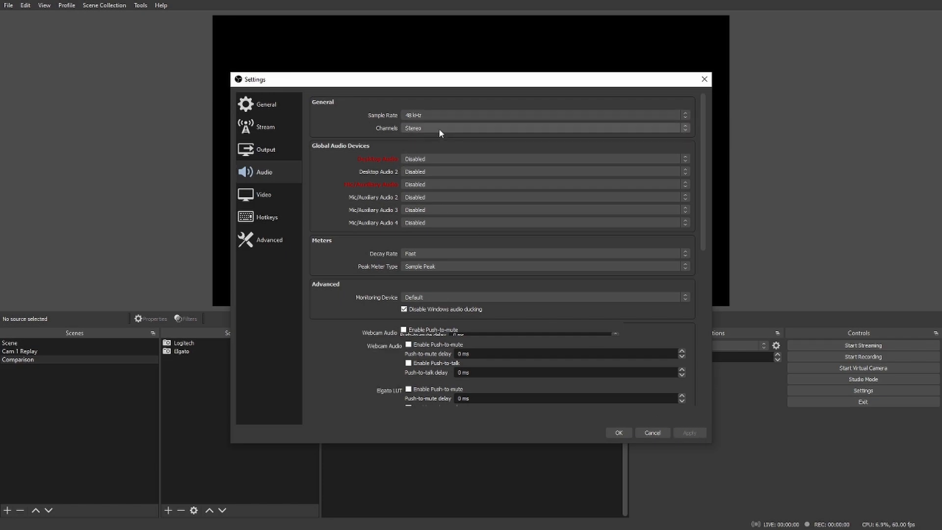
Step: In the video settings, choose Lanczos (Sharpened scaling, 36 samples) as the downscale filter
{"action": "left_click", "coordinate": [275, 195]}
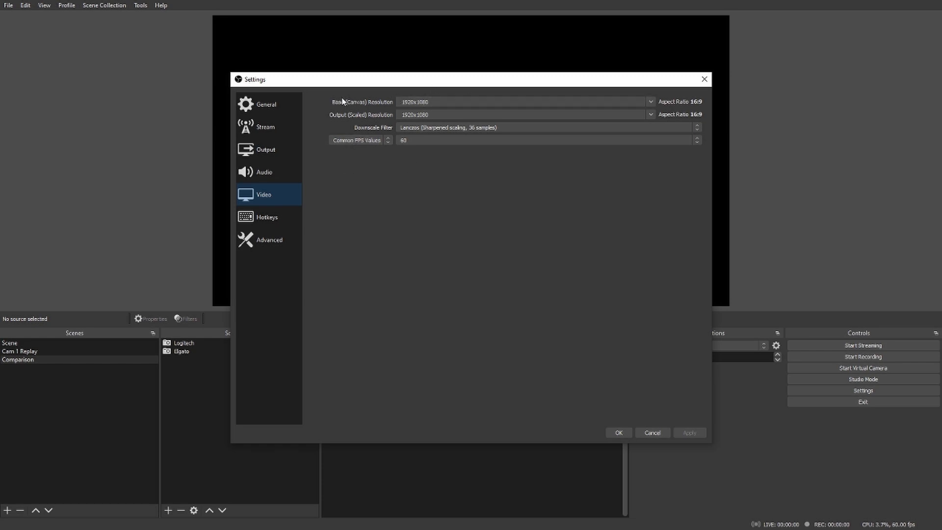
{"action": "left_click_drag", "start_coordinate": [432, 79], "coordinate": [645, 138]}
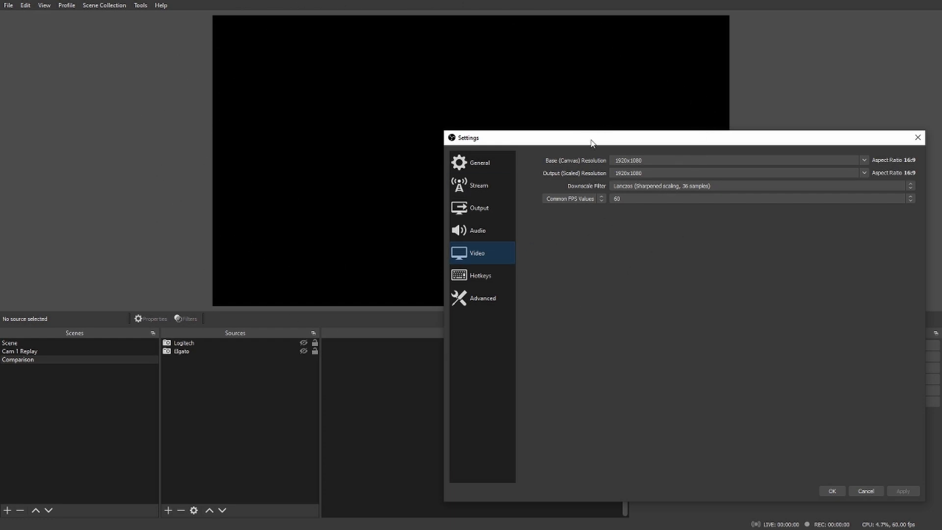
{"action": "left_click_drag", "start_coordinate": [591, 142], "coordinate": [380, 327]}
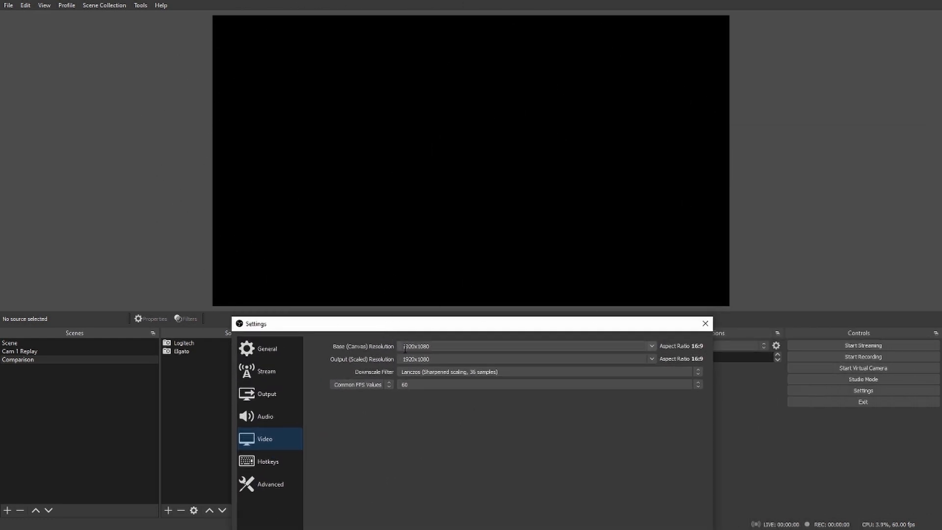
{"action": "left_click_drag", "start_coordinate": [427, 324], "coordinate": [547, 85]}
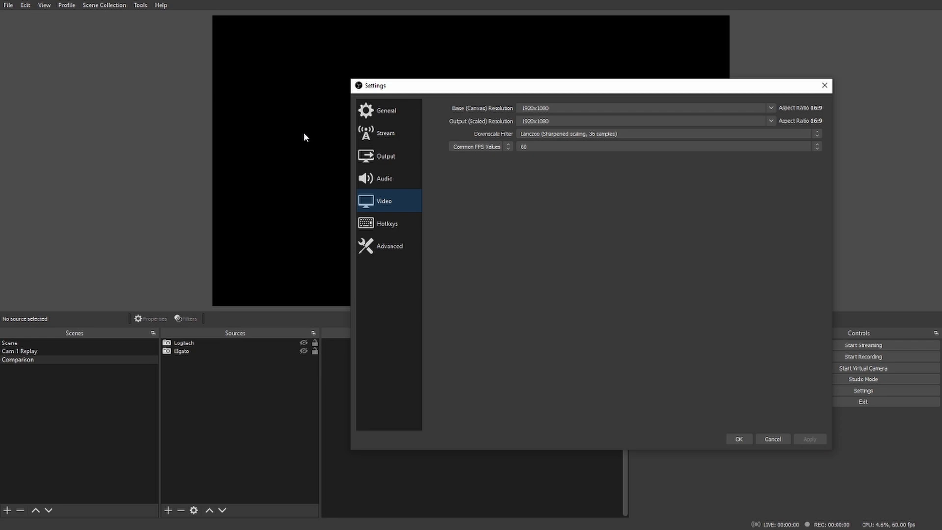
{"action": "left_click_drag", "start_coordinate": [594, 92], "coordinate": [535, 94]}
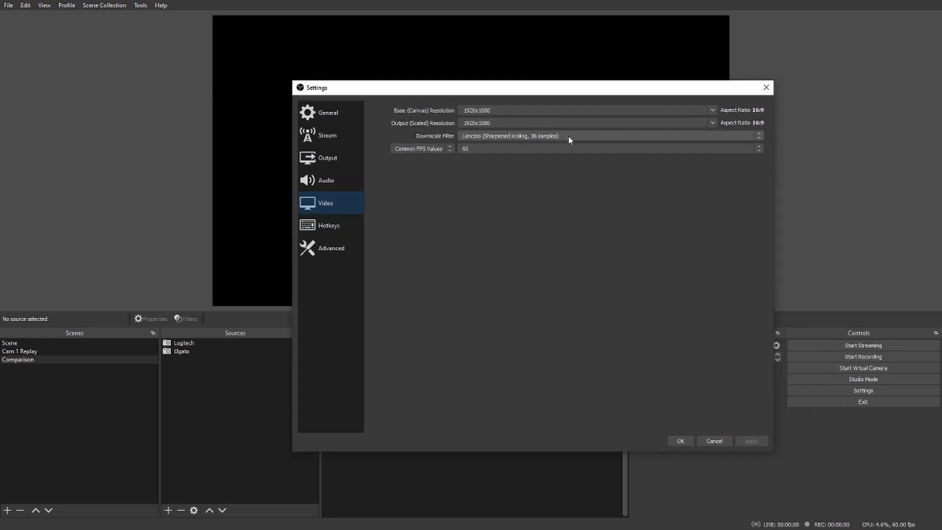
{"action": "left_click", "coordinate": [759, 136]}
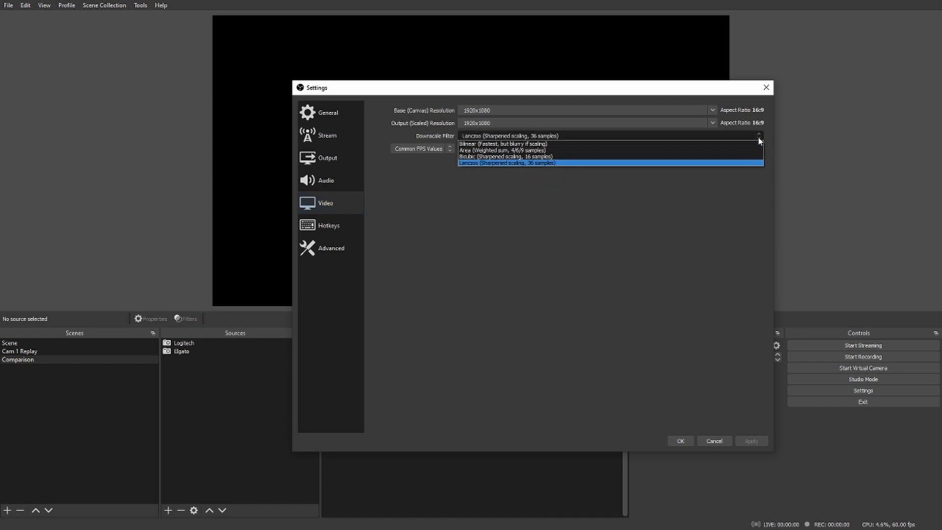
{"action": "left_click", "coordinate": [496, 162]}
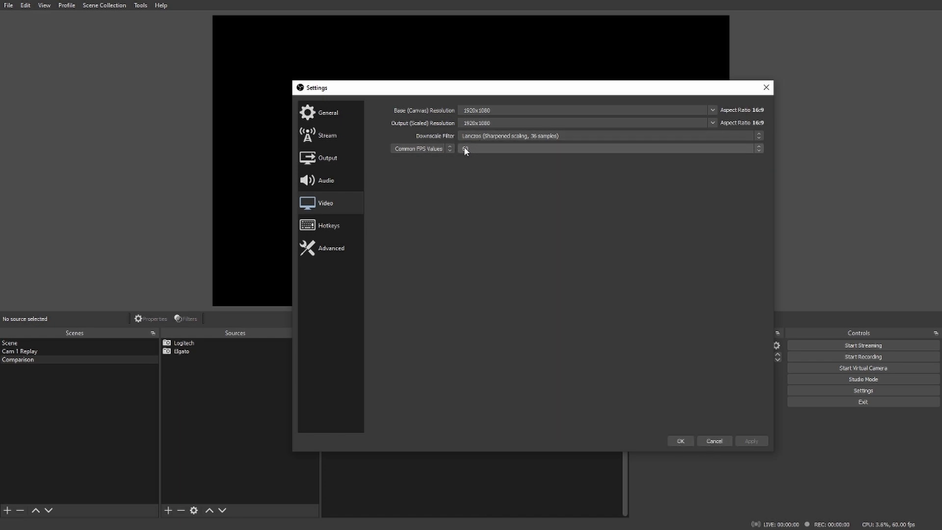
Step: Examine the hotkey settings for streaming, recording, scene switching, and showing or hiding sources
{"action": "left_click", "coordinate": [338, 225]}
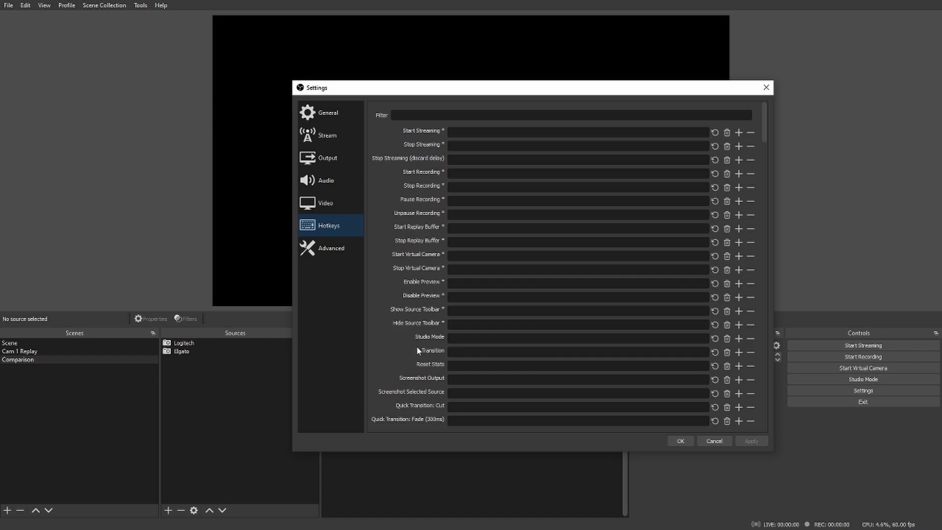
{"action": "scroll", "coordinate": [425, 260], "scroll_direction": "down", "scroll_amount": 5}
{"action": "scroll", "coordinate": [426, 239], "scroll_direction": "down", "scroll_amount": 2}
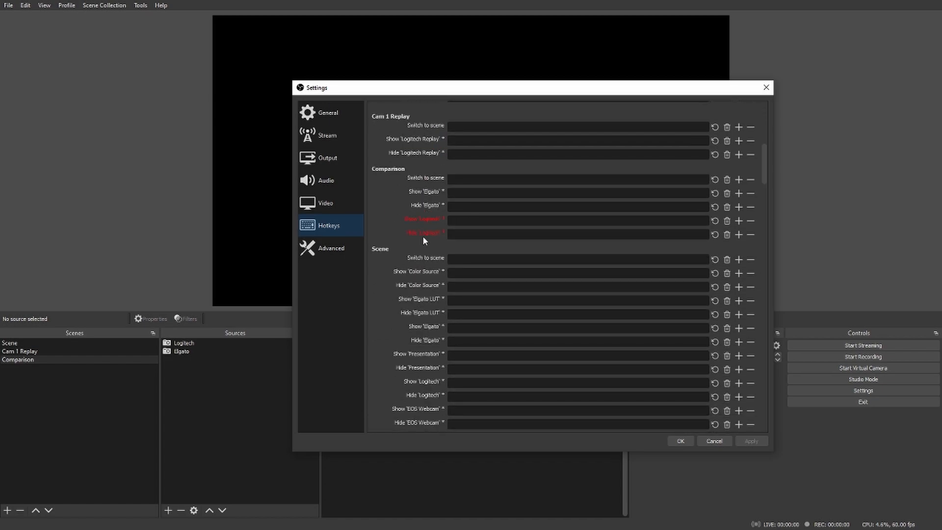
{"action": "scroll", "coordinate": [422, 234], "scroll_direction": "up", "scroll_amount": 5}
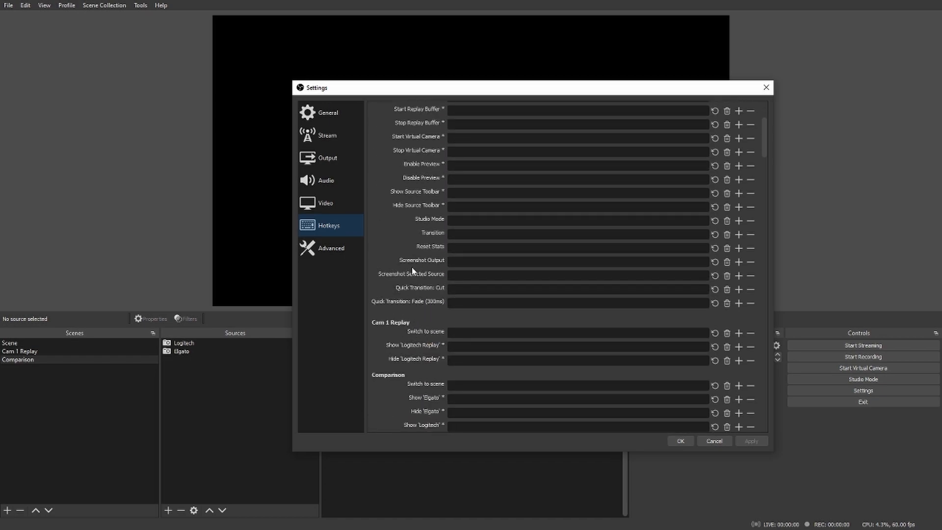
{"action": "scroll", "coordinate": [400, 207], "scroll_direction": "up", "scroll_amount": 2}
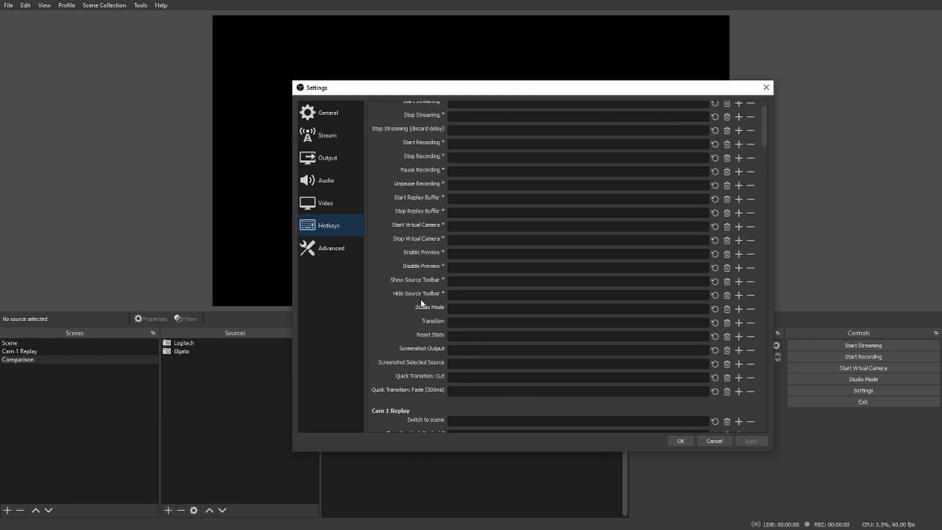
{"action": "scroll", "coordinate": [397, 206], "scroll_direction": "up", "scroll_amount": 1}
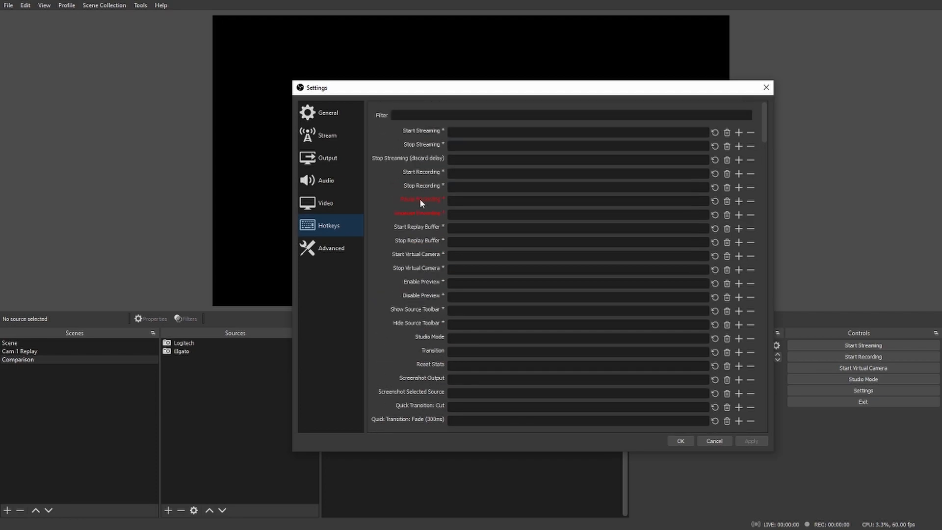
{"action": "scroll", "coordinate": [423, 231], "scroll_direction": "down", "scroll_amount": 10}
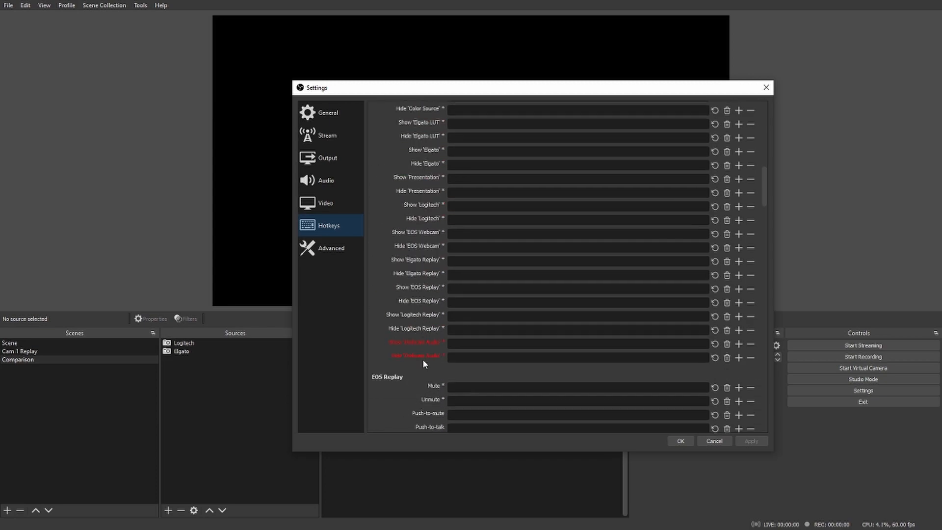
{"action": "scroll", "coordinate": [414, 292], "scroll_direction": "up", "scroll_amount": 10}
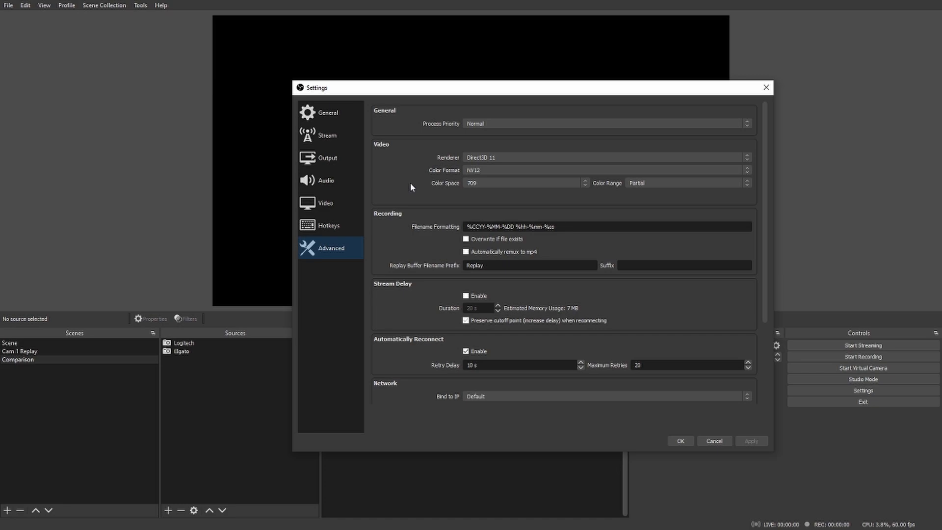
Step: Look over the advanced settings and close the Settings window
{"action": "scroll", "coordinate": [408, 177], "scroll_direction": "down", "scroll_amount": 5}
{"action": "scroll", "coordinate": [405, 176], "scroll_direction": "up", "scroll_amount": 5}
{"action": "key", "text": "Escape"}
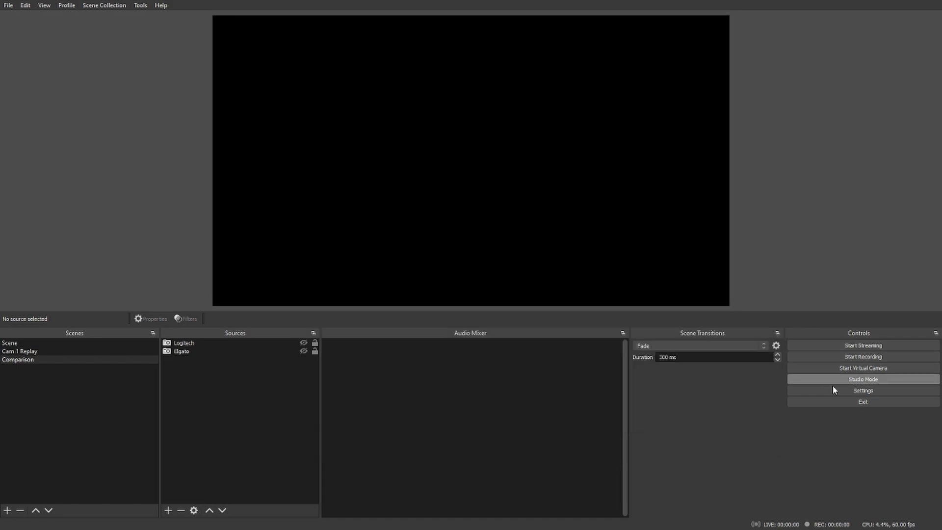